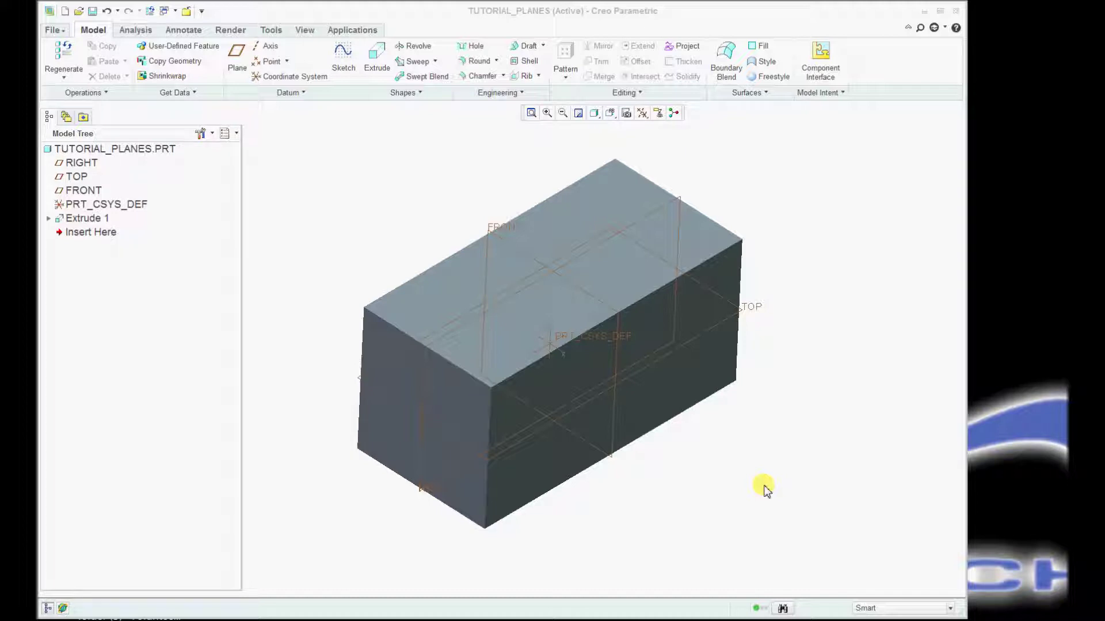
Step: Orbit the block, return it to standard orientation, and clear the selection
middle_drag(764, 247, 732, 185)
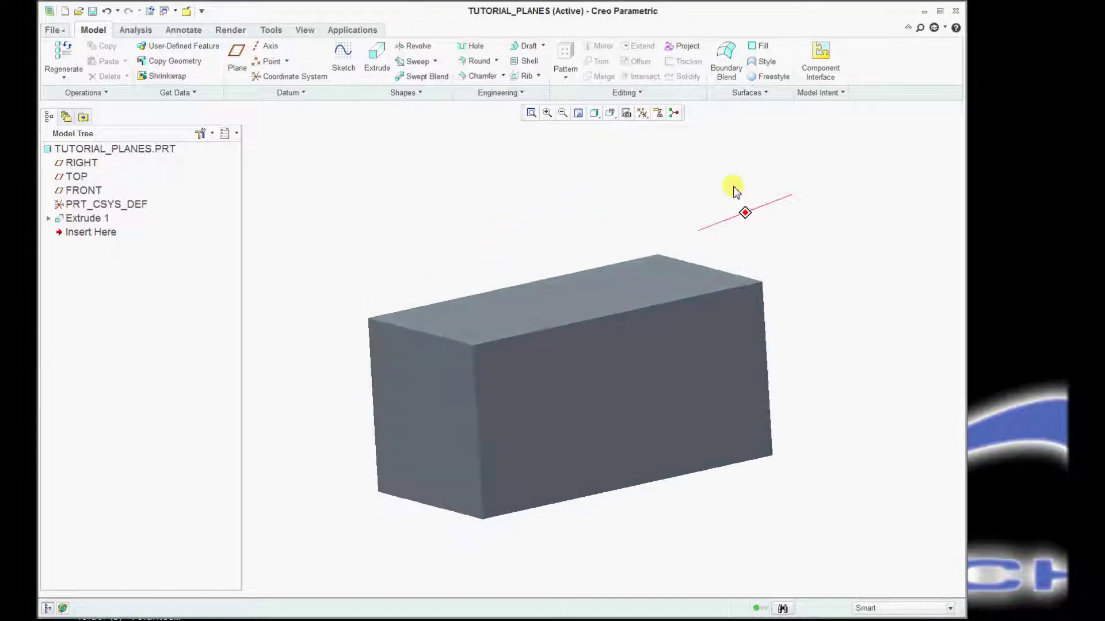
scroll(516, 450, up, 2)
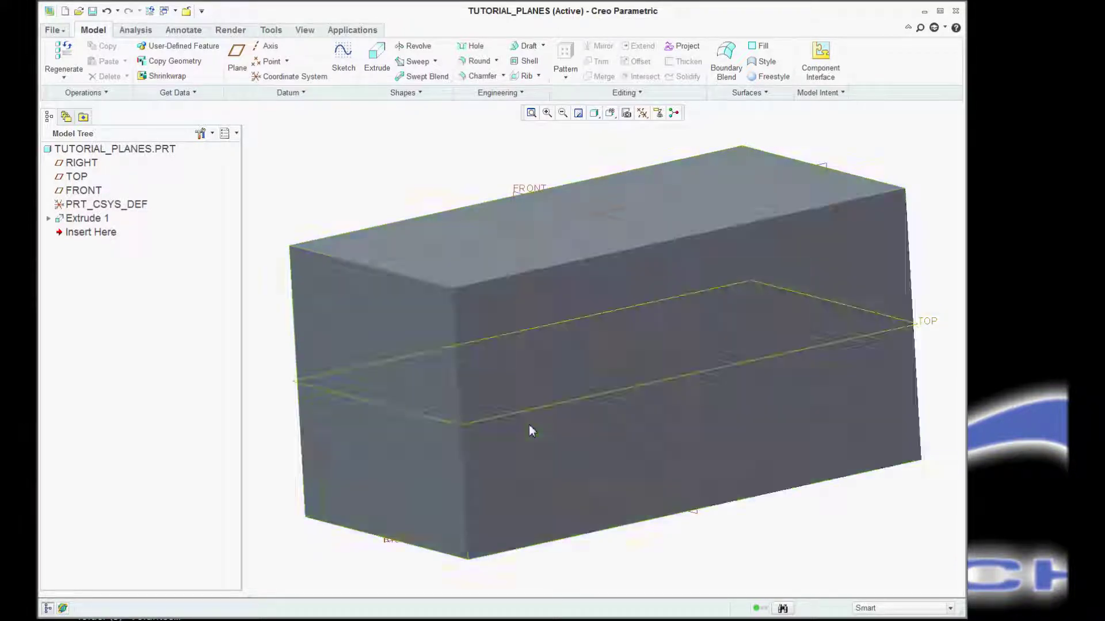
key(ctrl+d)
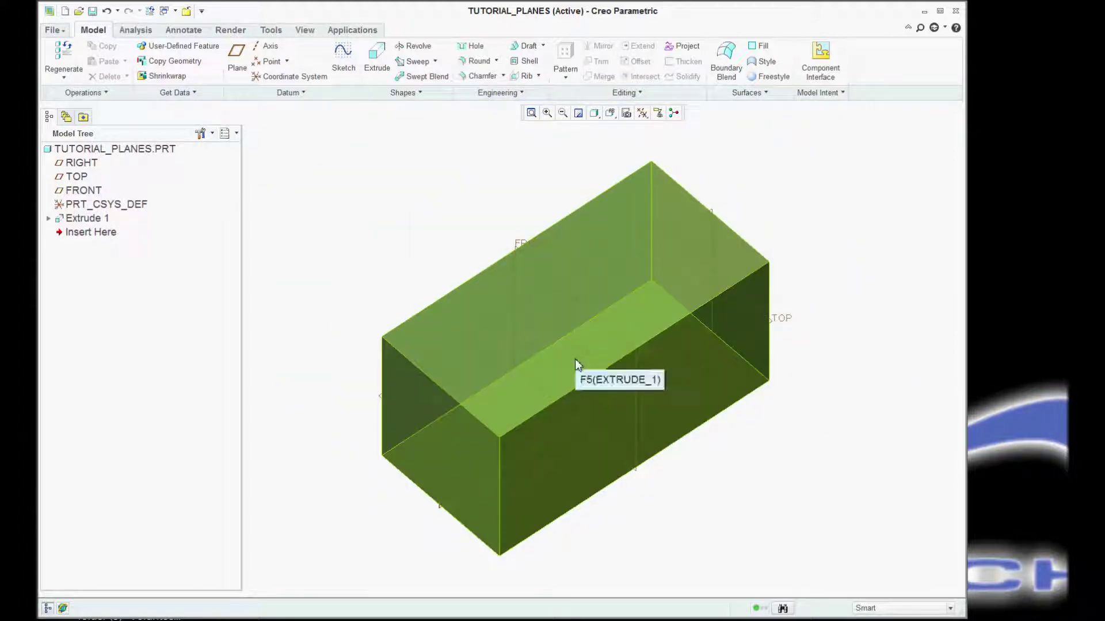
click(890, 330)
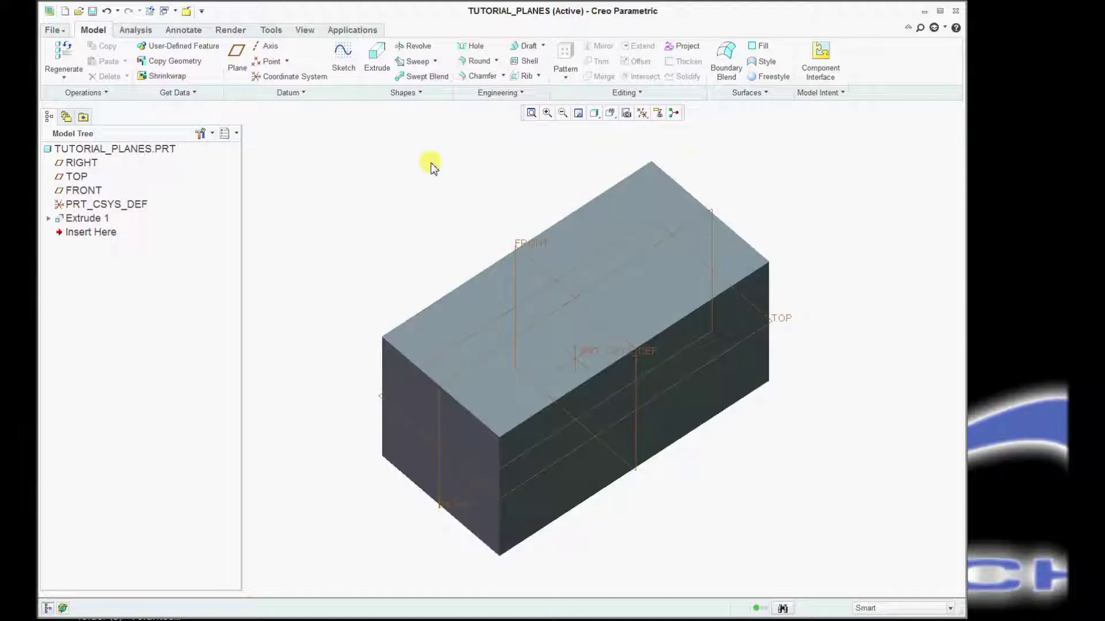
Step: Start a material-removing extrude, pause it, and begin a new datum axis
click(375, 58)
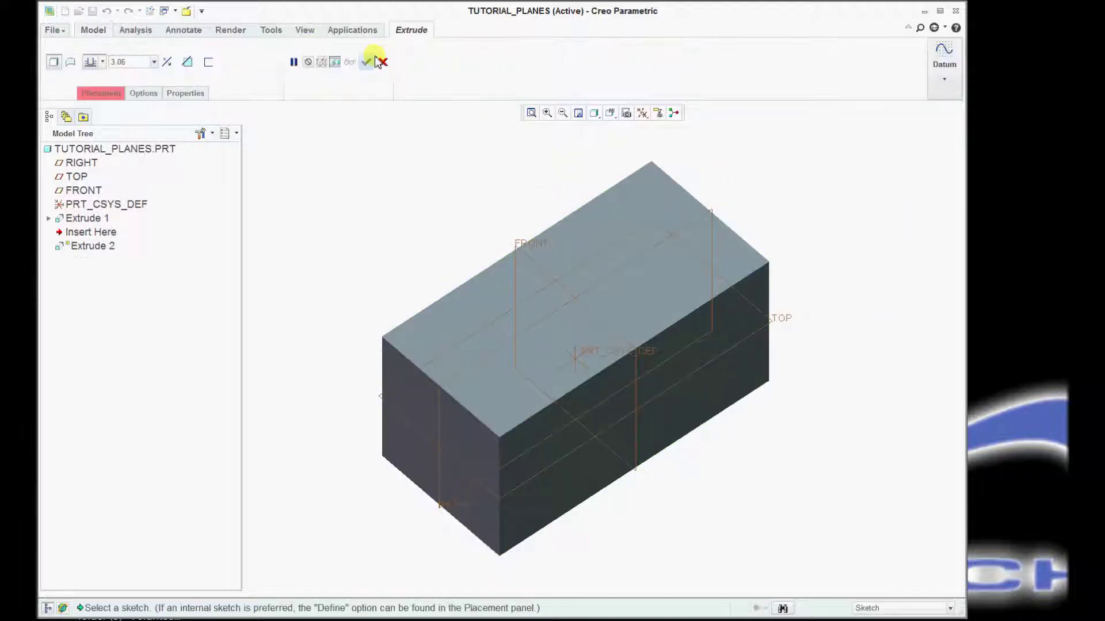
click(187, 62)
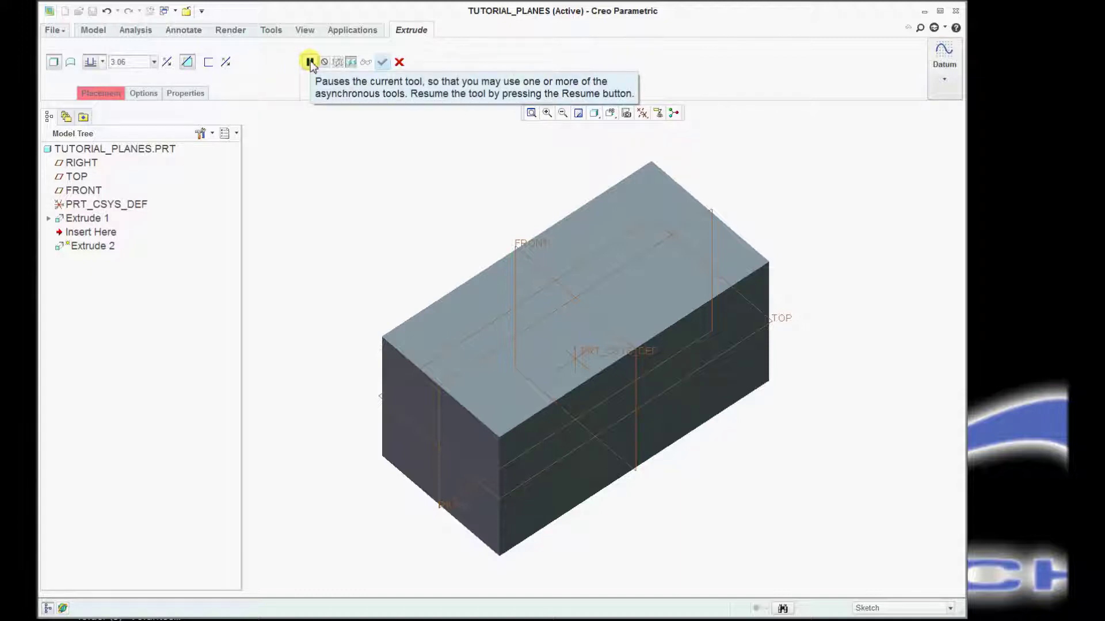
click(309, 61)
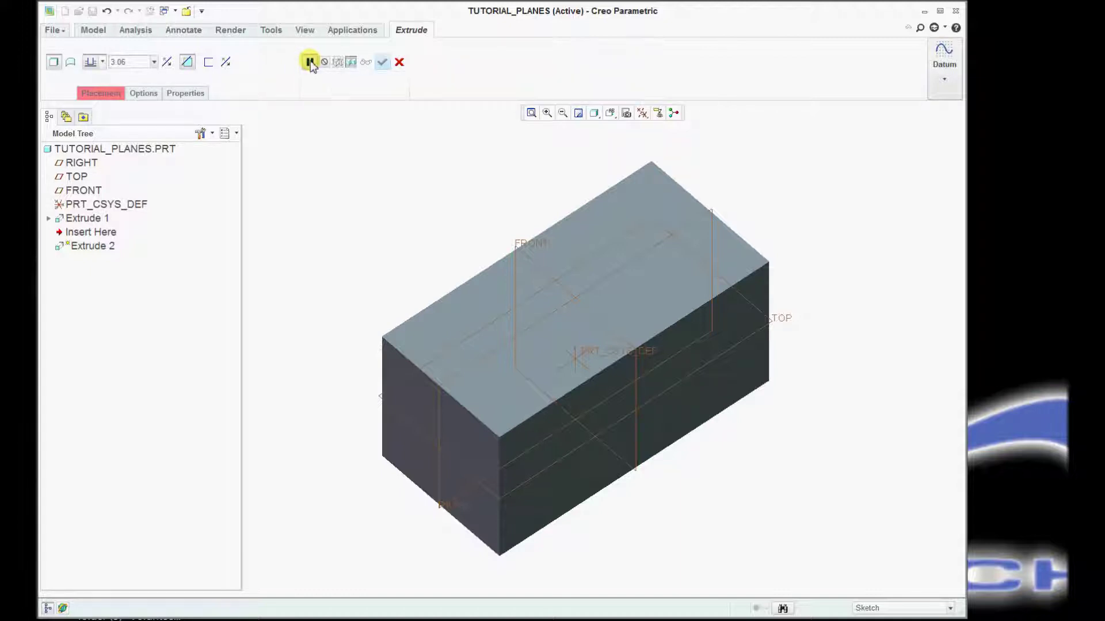
click(946, 55)
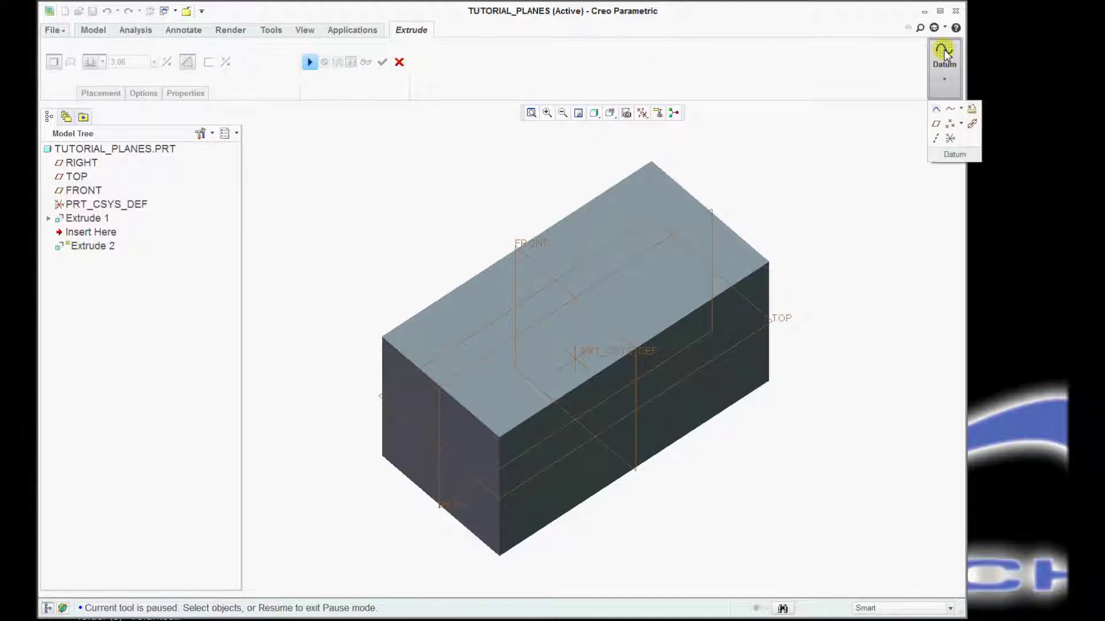
click(937, 141)
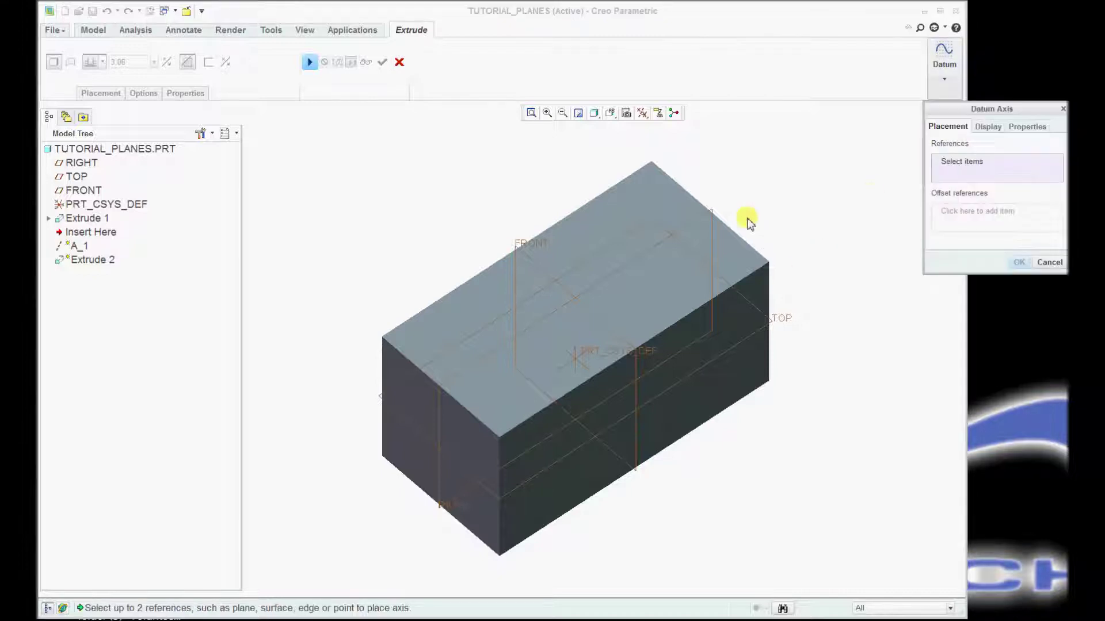
Step: Create datum axis A_1 through the intersection of the RIGHT and FRONT planes
click(712, 211)
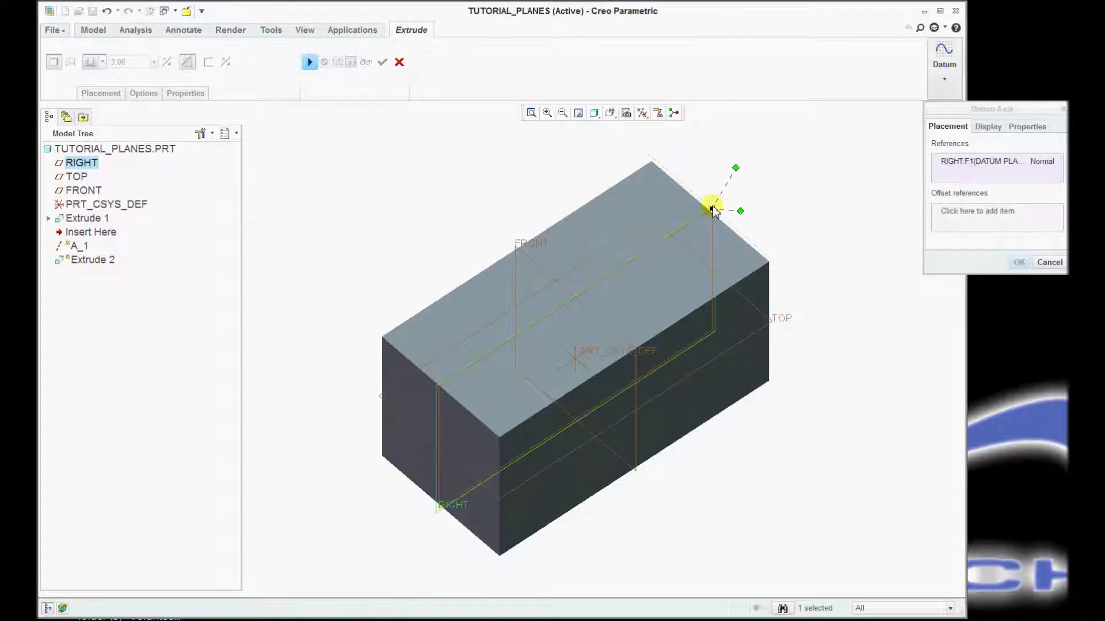
ctrl+click(518, 246)
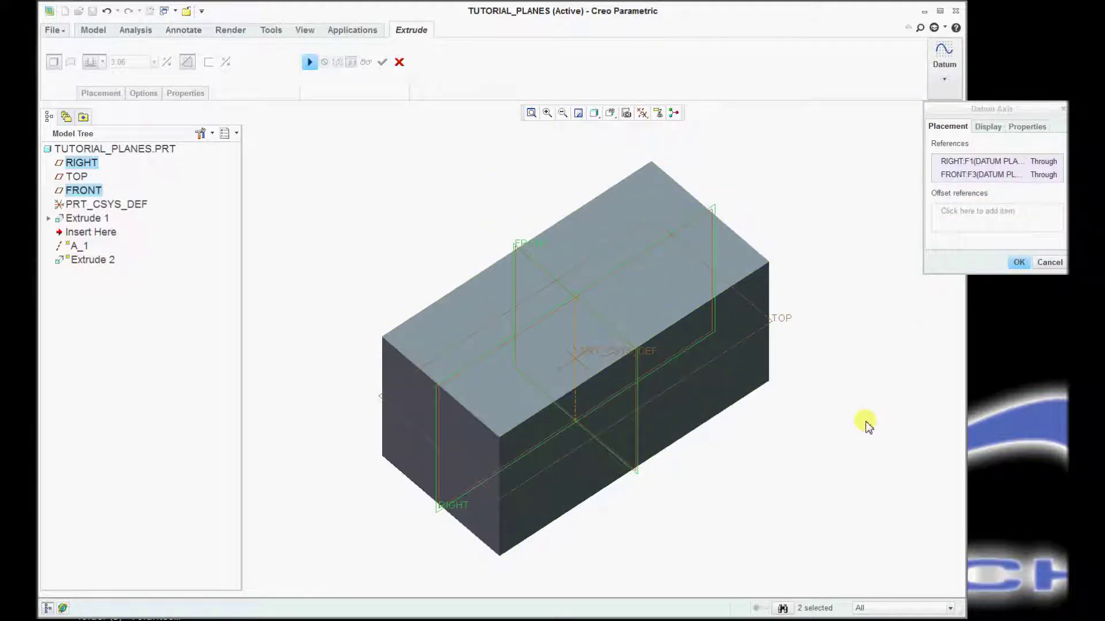
click(1018, 263)
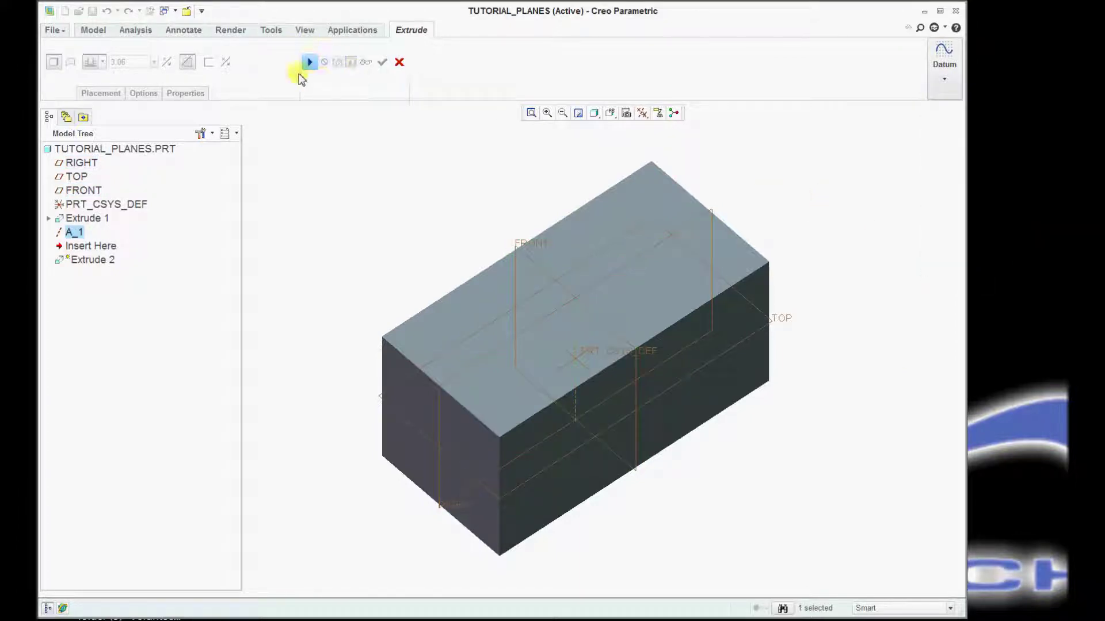
Step: Create datum plane DTM1 through axis A_1, rotated 45° from the RIGHT plane
click(940, 53)
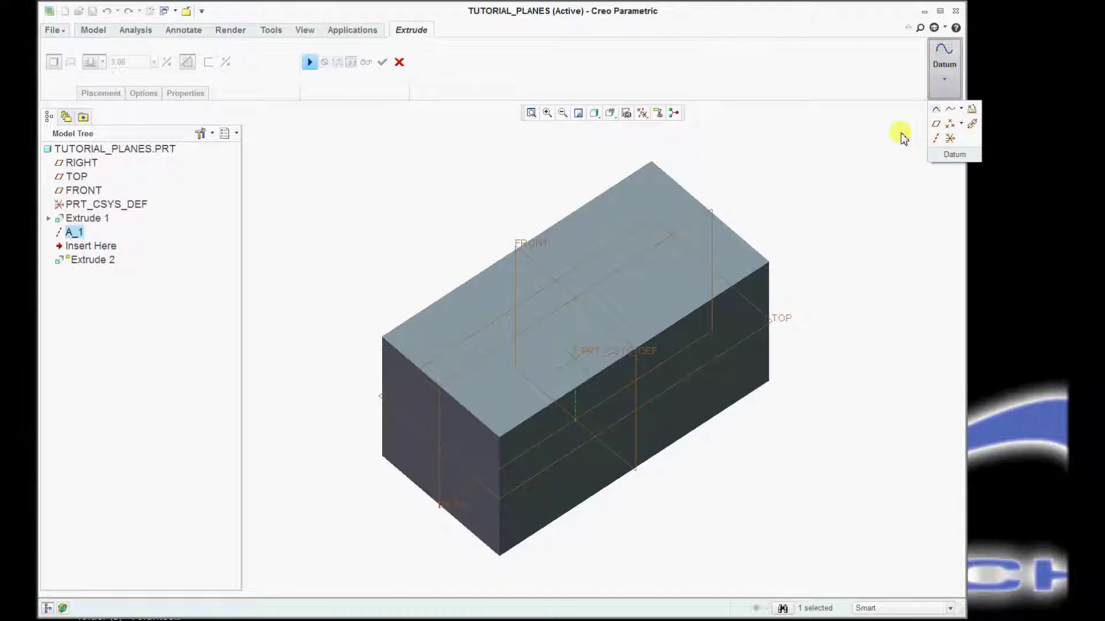
click(936, 125)
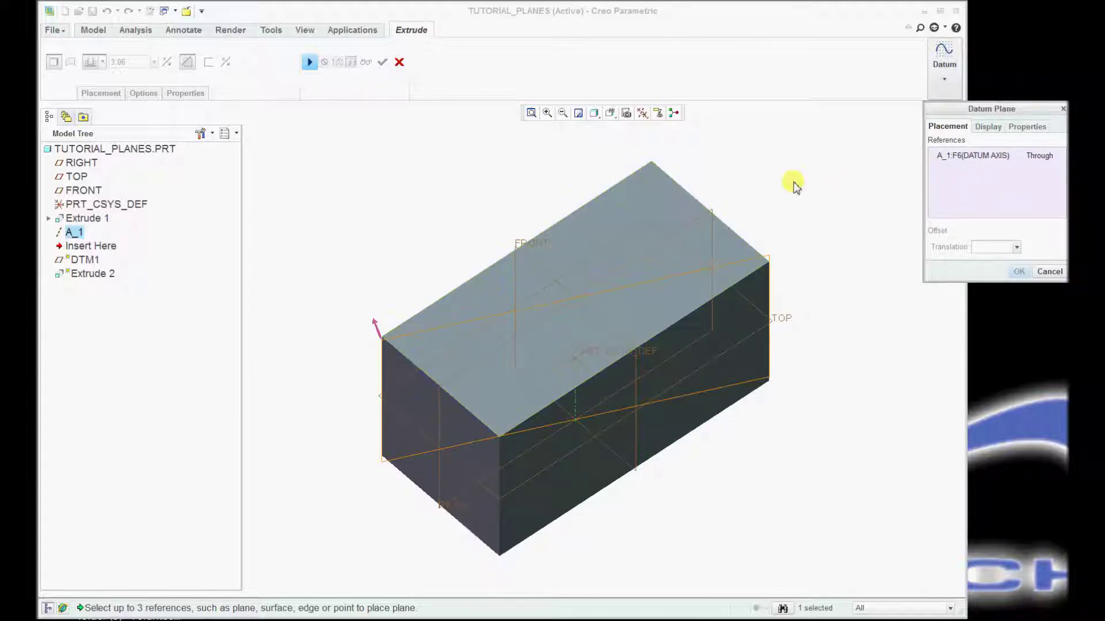
ctrl+click(713, 213)
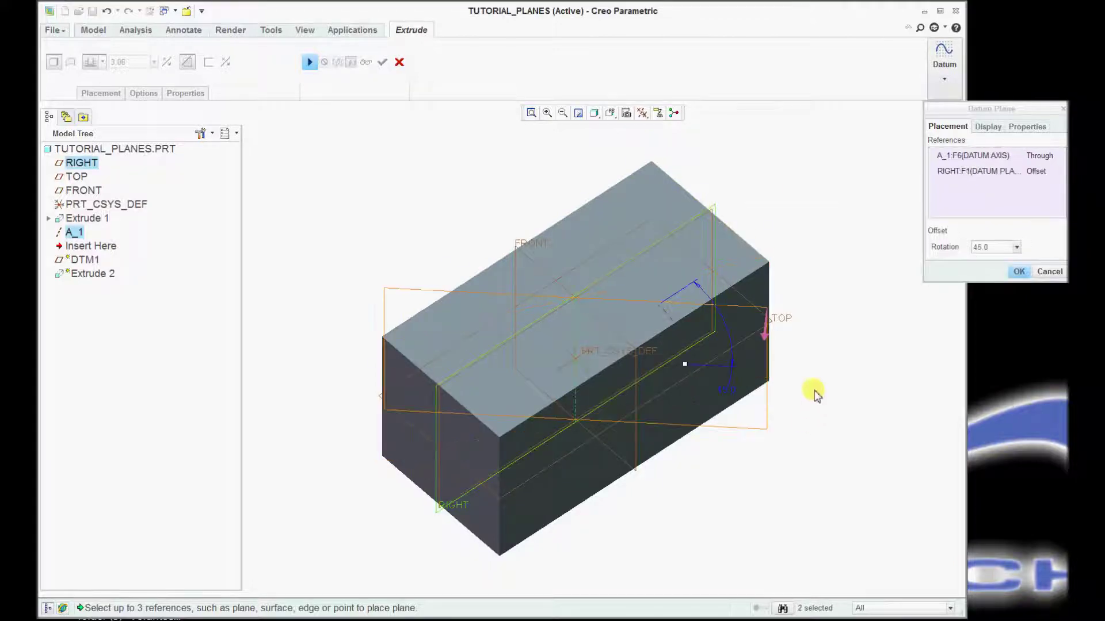
middle_drag(817, 411, 718, 365)
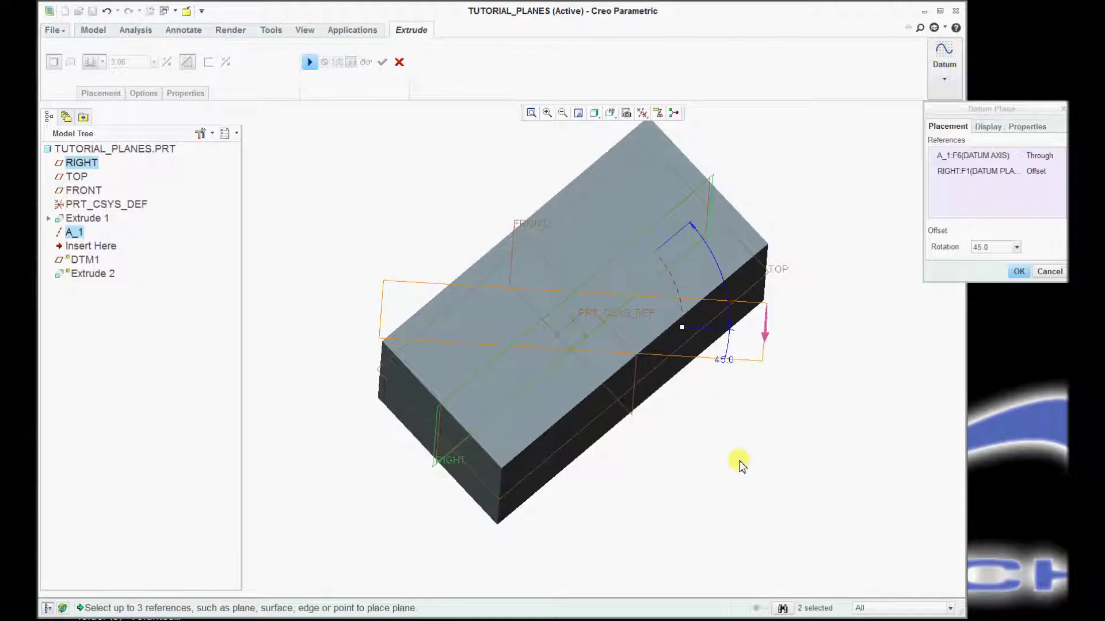
click(1019, 272)
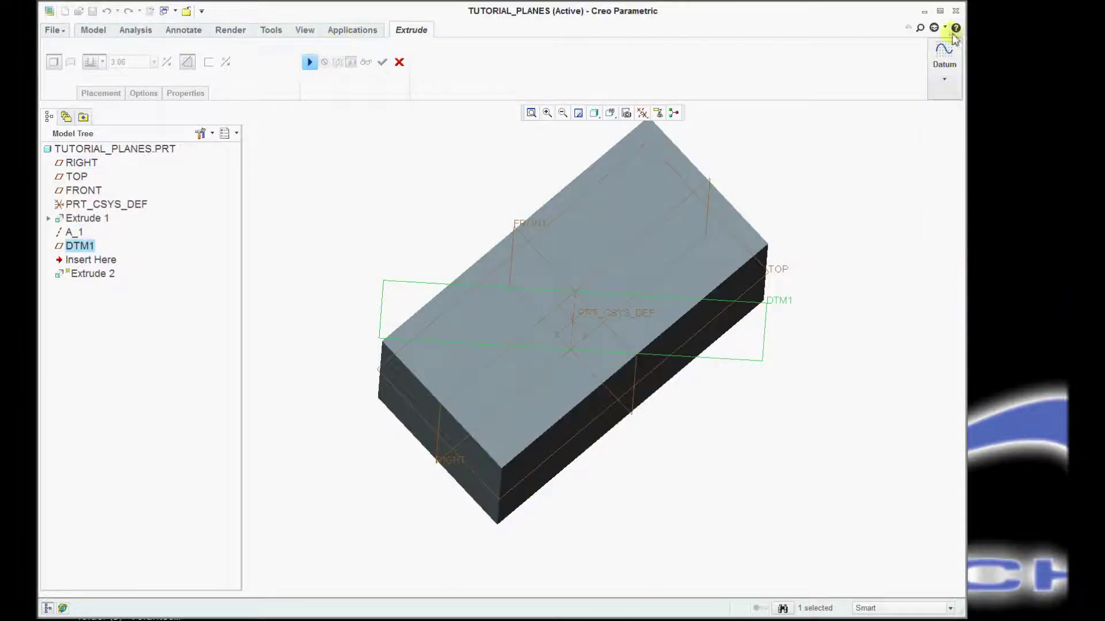
Step: Create datum plane DTM2 offset 1.00 from DTM1
click(942, 53)
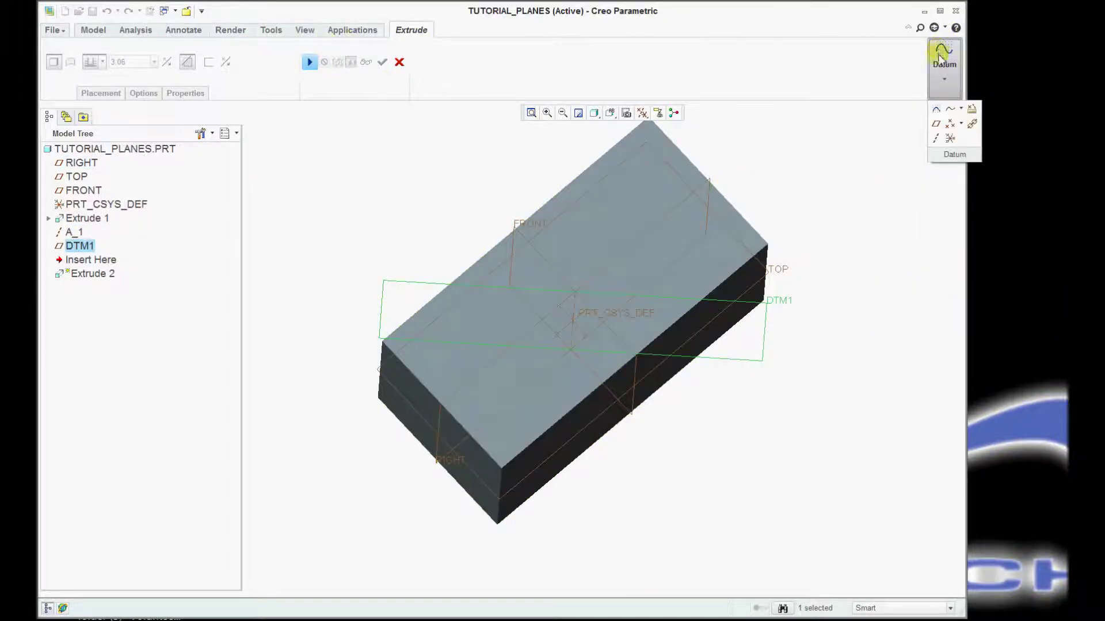
click(936, 124)
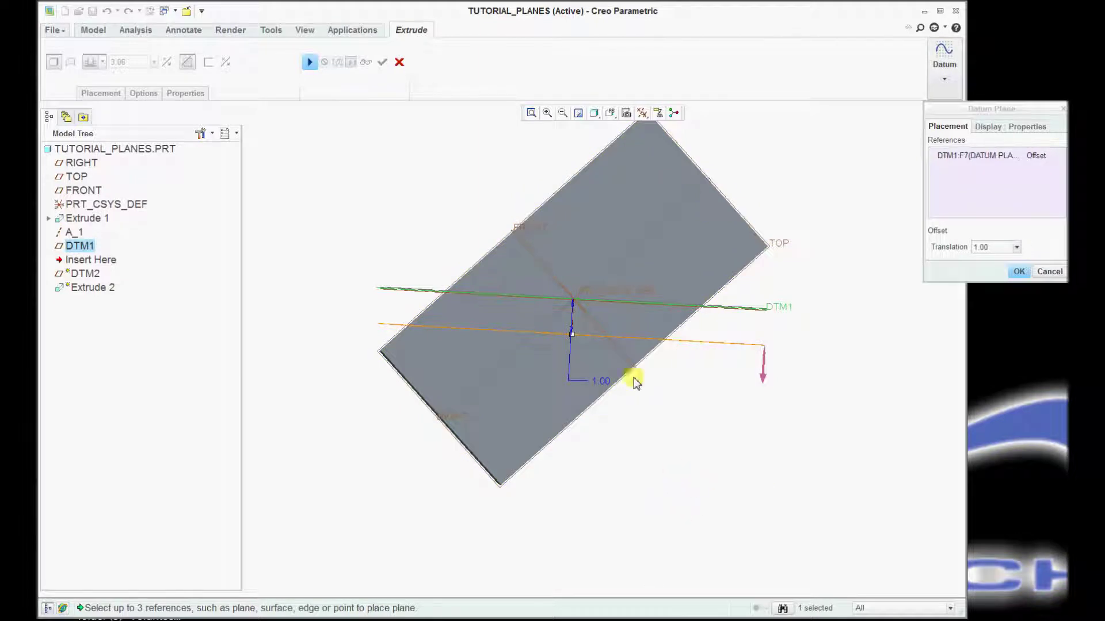
click(601, 383)
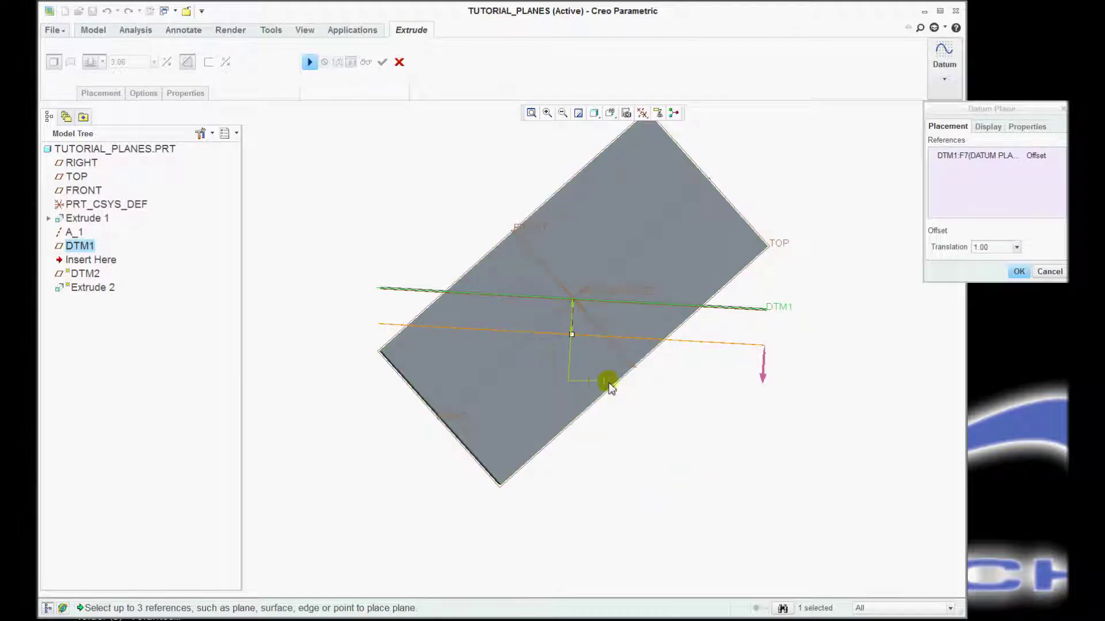
click(1018, 272)
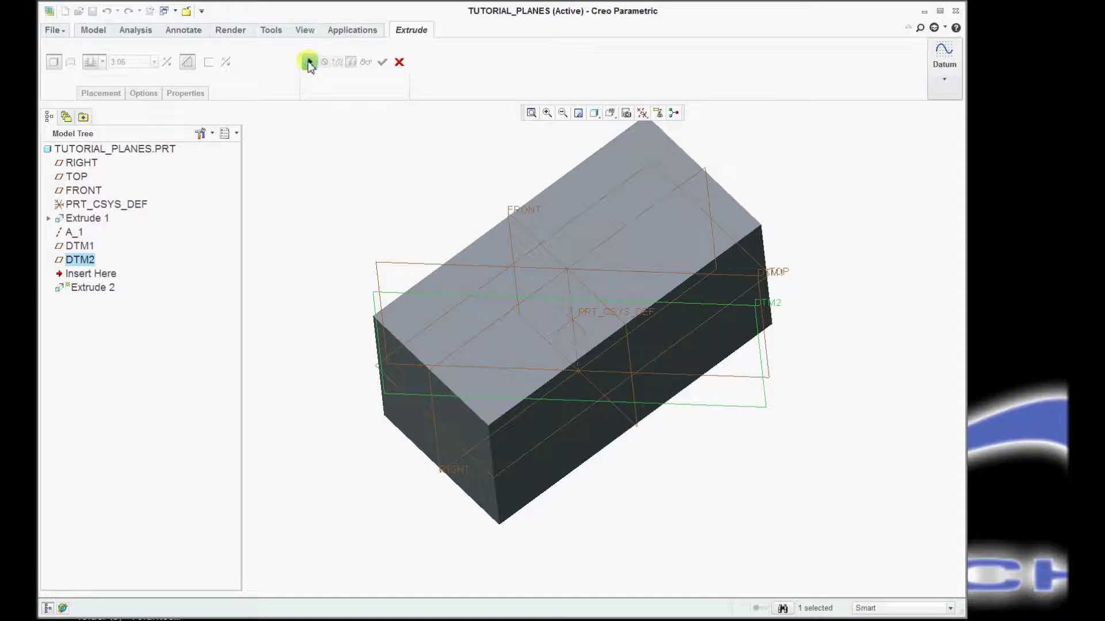
Step: Resume the extrude and sketch a 1.00-diameter circle on the horizontal reference of DTM2
click(308, 61)
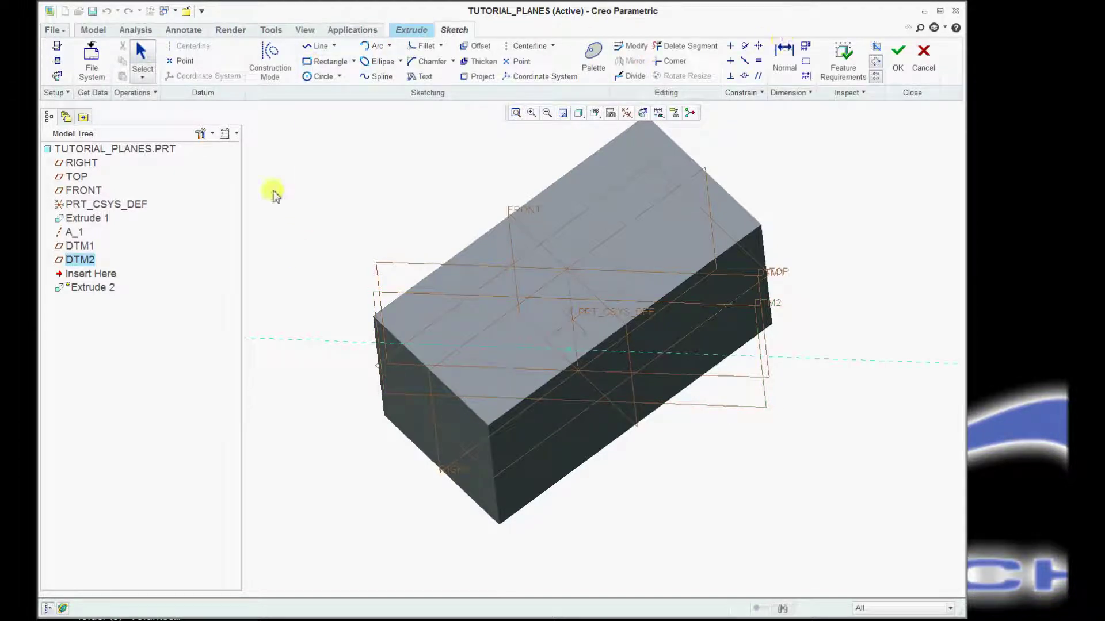
click(57, 76)
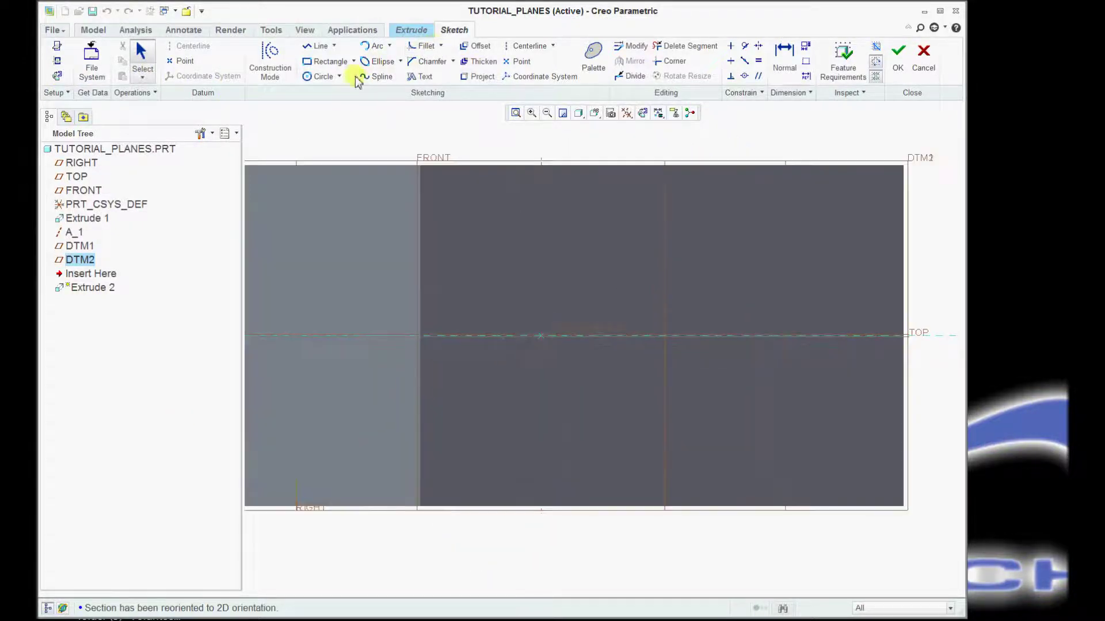
click(321, 77)
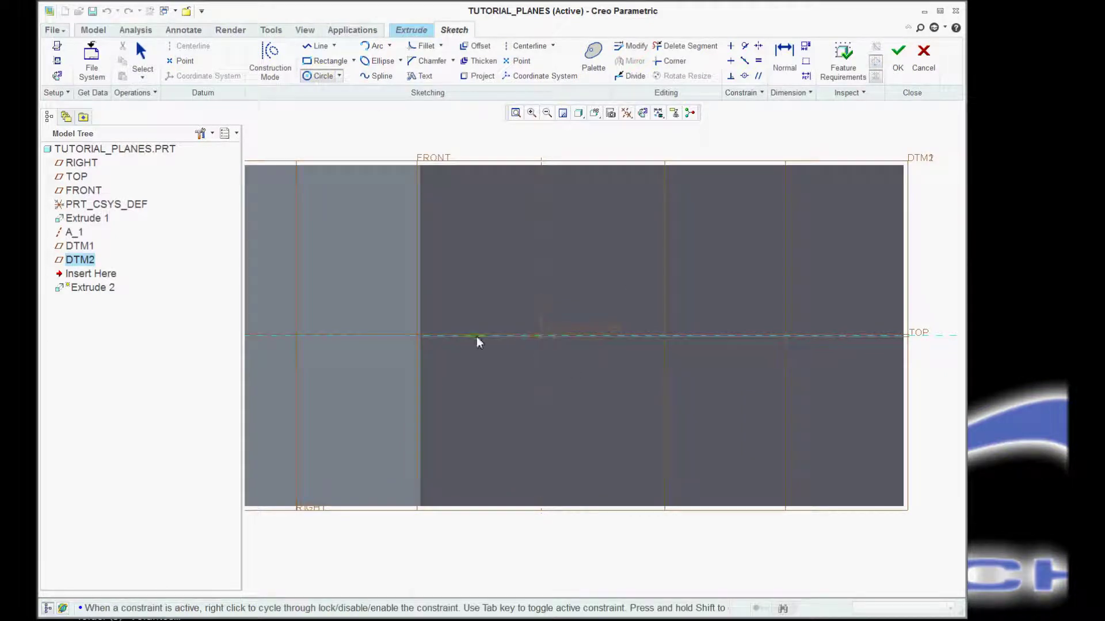
click(480, 374)
middle_click(498, 196)
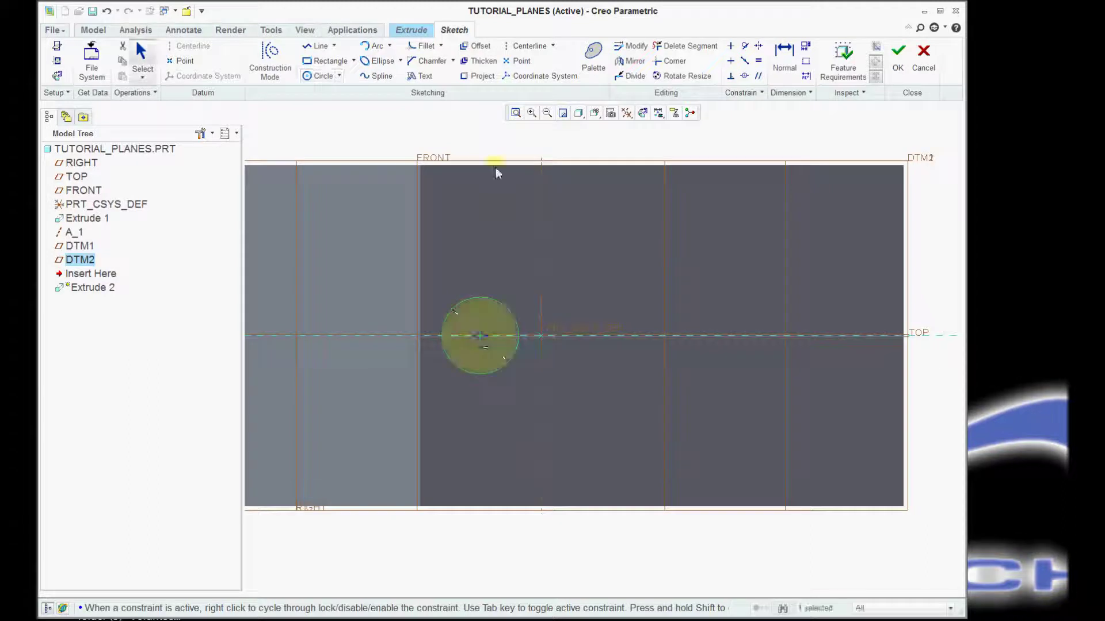
double_click(424, 303)
text(1.126633009102)
key(Return)
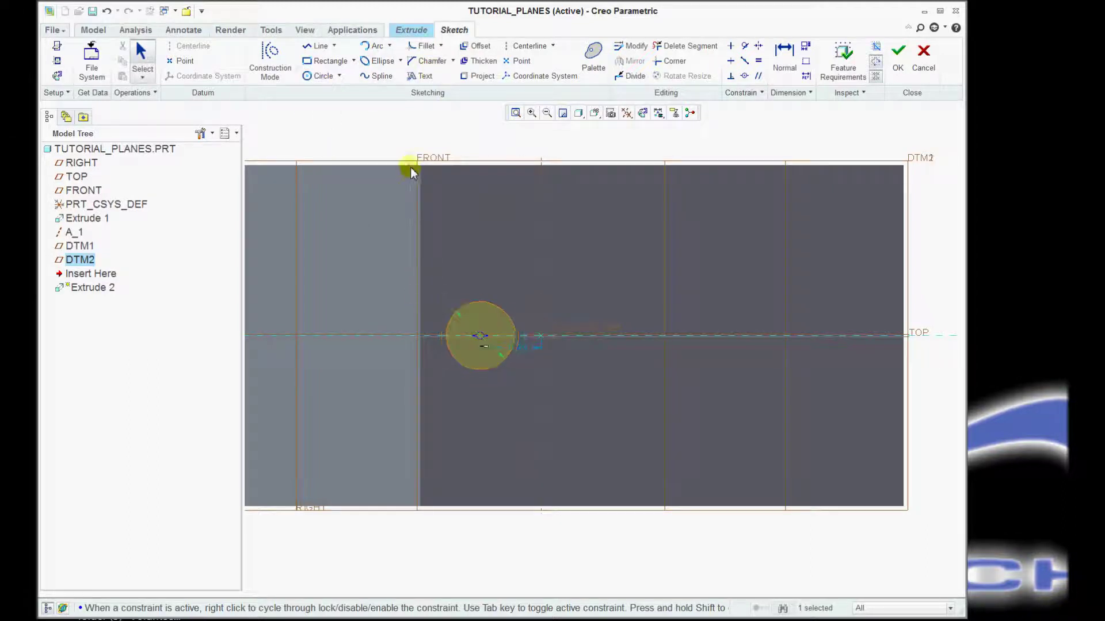
Step: Dimension the circle 1.00 from the vertical reference and finish the sketch
click(784, 58)
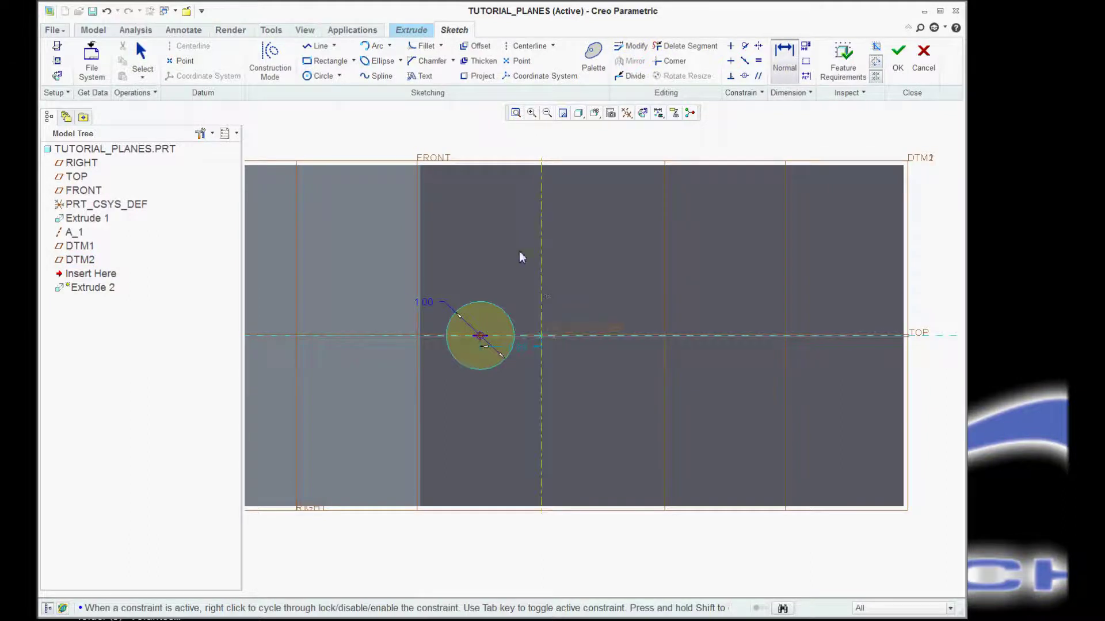
click(508, 236)
middle_click(508, 236)
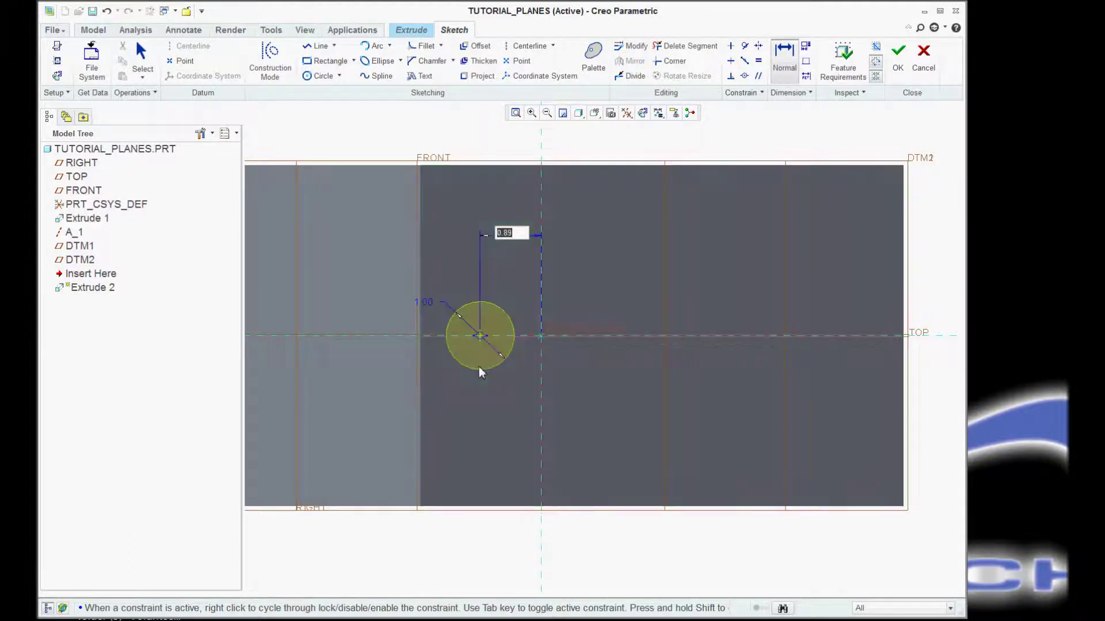
key(BackSpace)
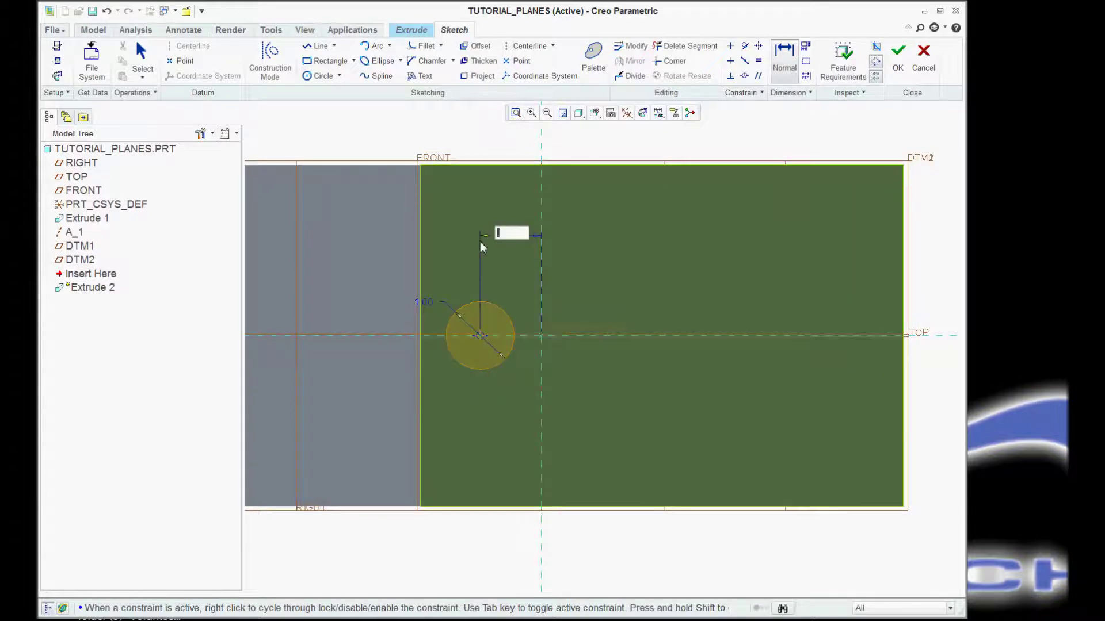
text(1)
key(Return)
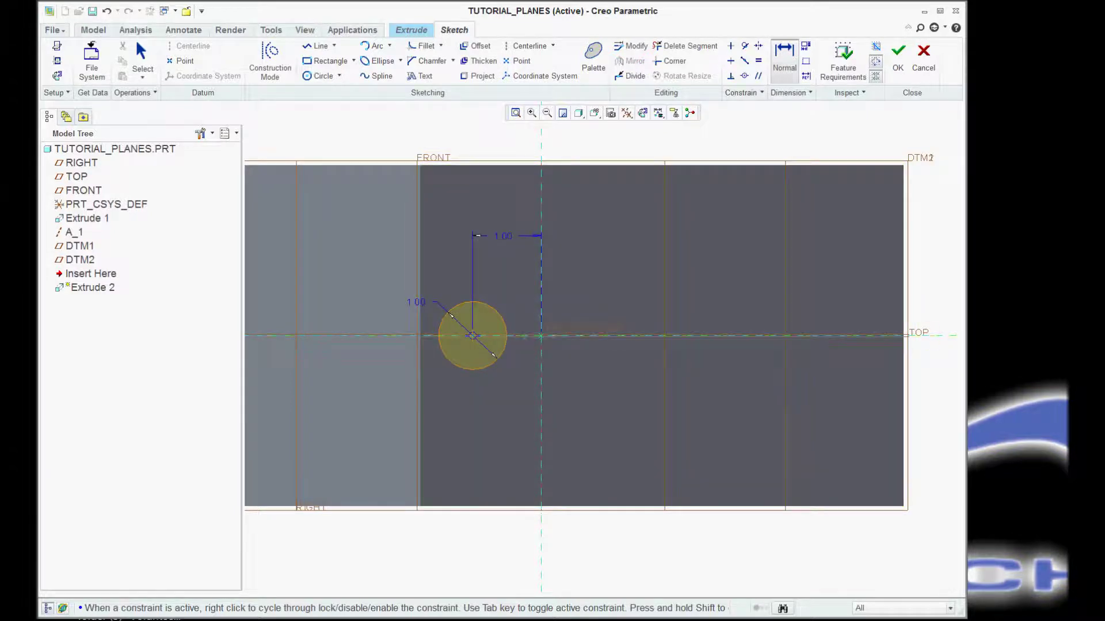
click(898, 56)
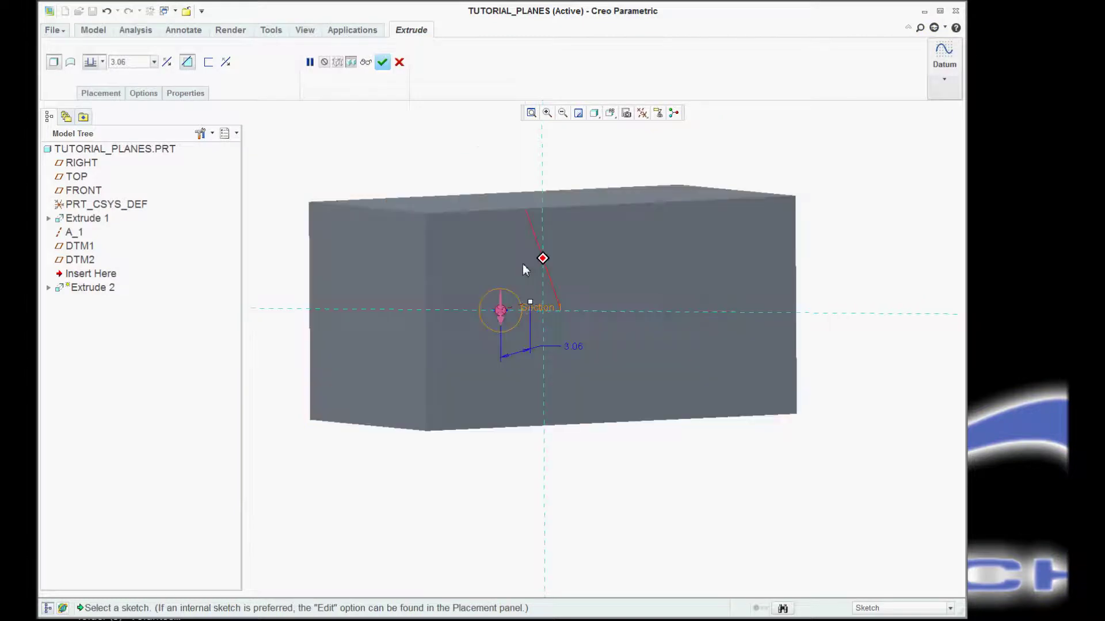
Step: Flip the cut into the block and set Through All depth to finish Extrude 2
mouse_move(525, 269)
middle_down()
mouse_move(506, 303)
mouse_move(536, 278)
middle_up()
click(532, 278)
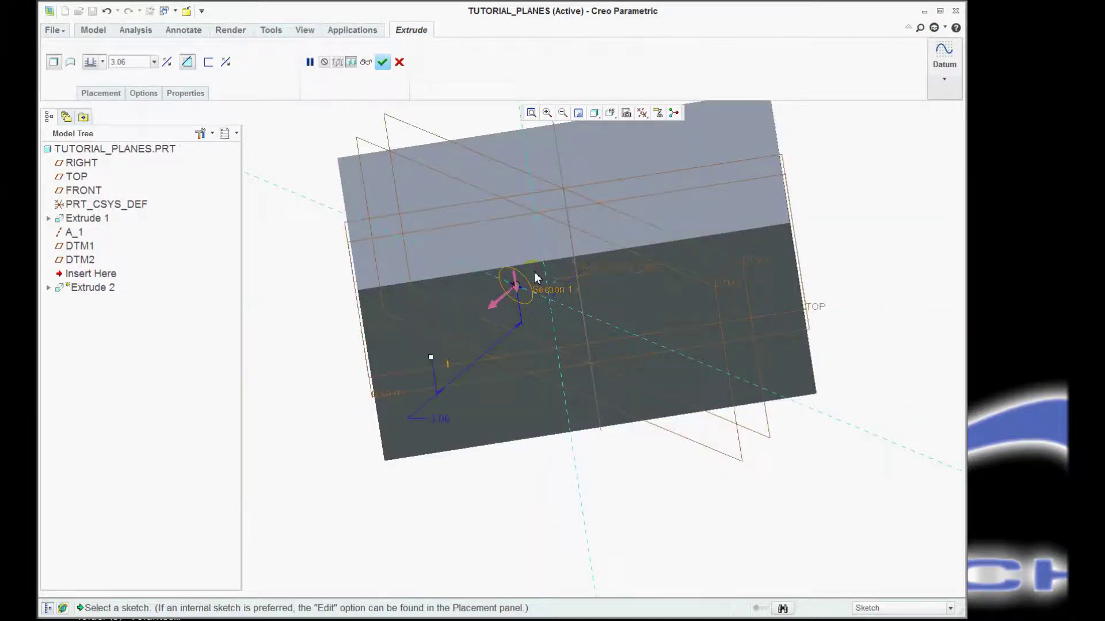
click(103, 61)
click(91, 112)
middle_drag(522, 458, 500, 488)
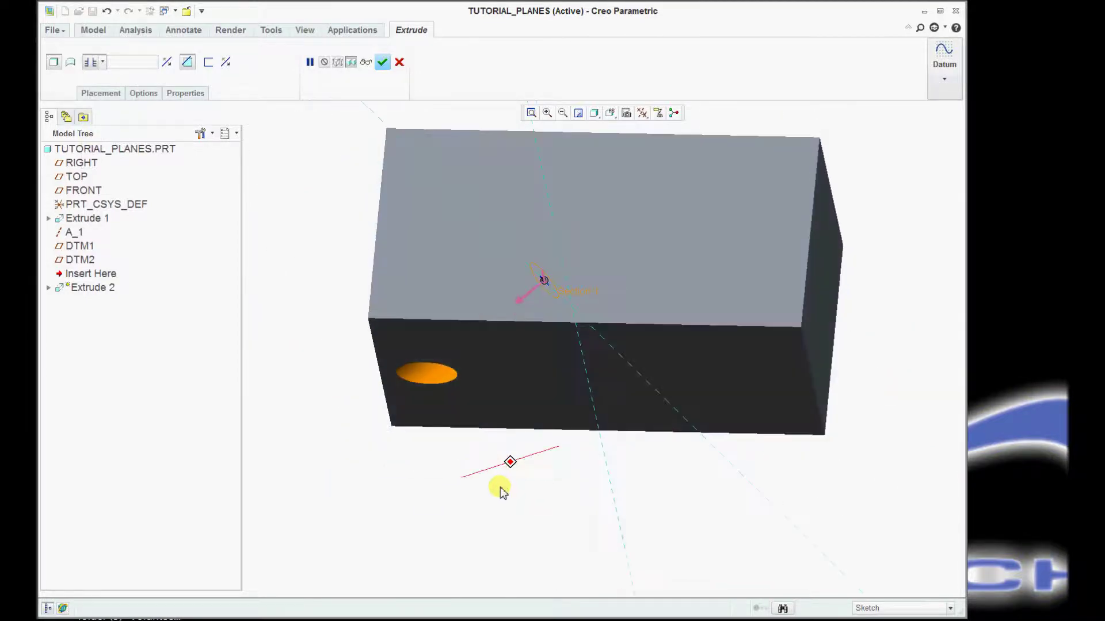
click(382, 62)
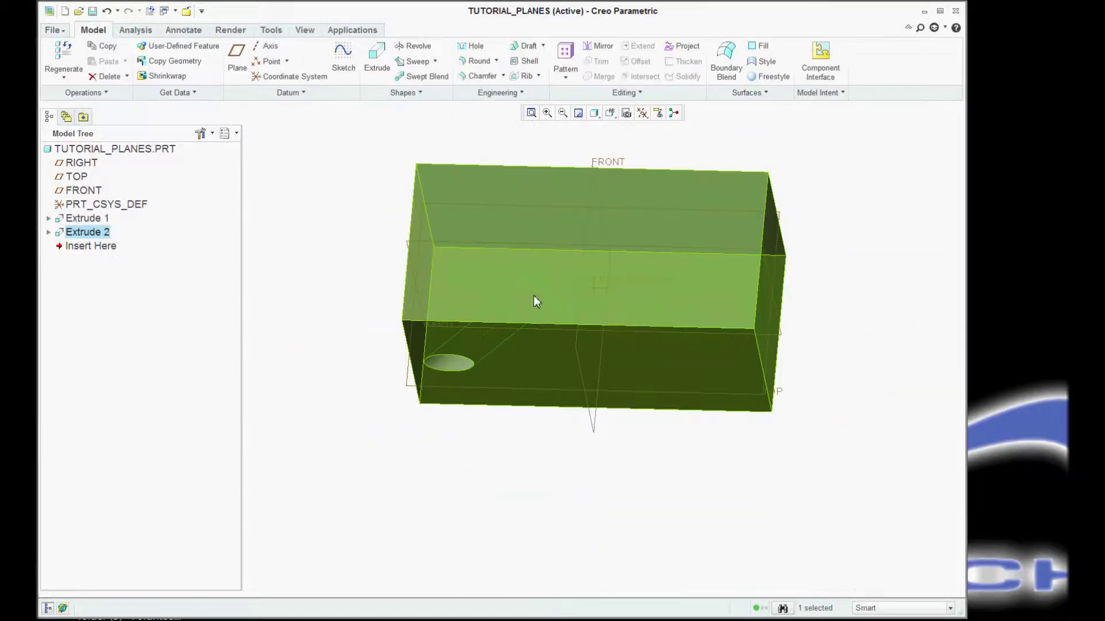
Step: Expand Extrude 2 in the model tree to reveal A_1, DTM1 and DTM2 nested inside
scroll(530, 296, down, 3)
click(801, 547)
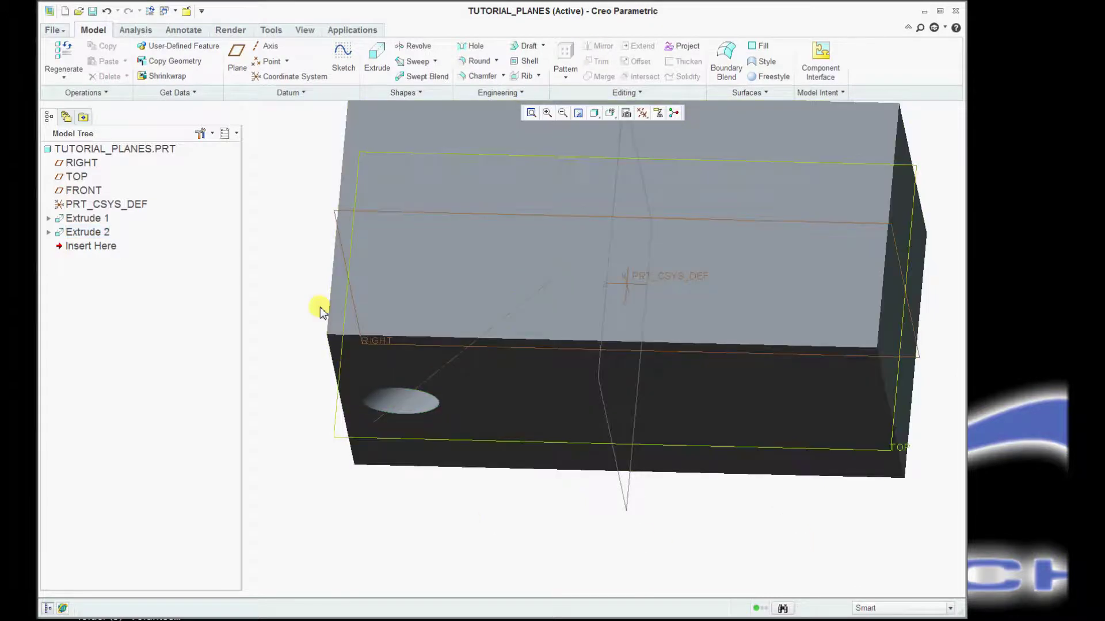
click(49, 231)
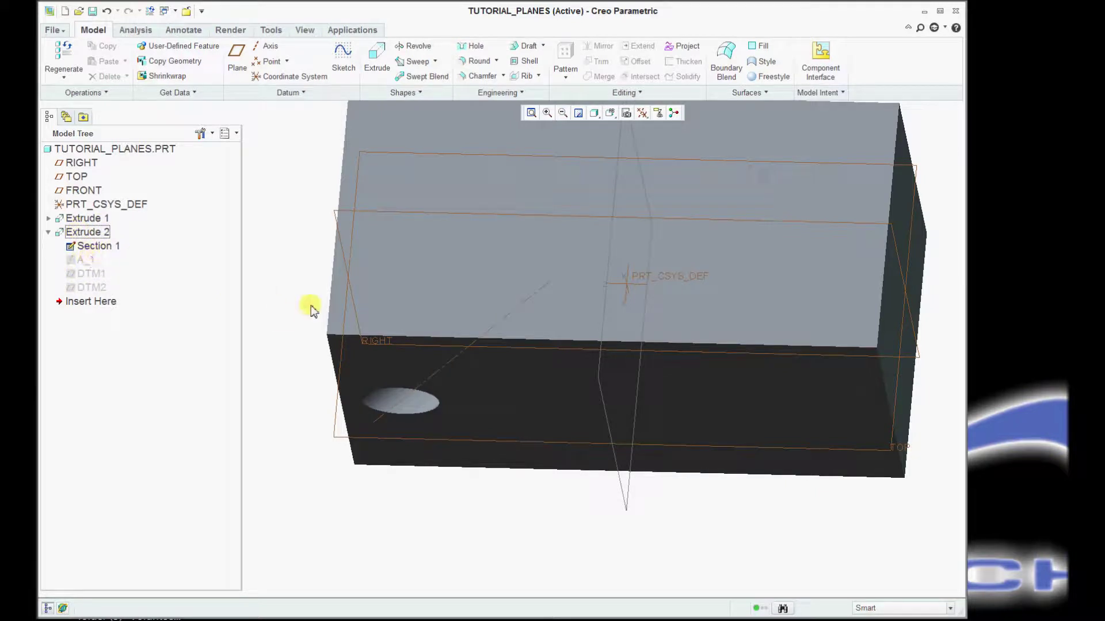
Step: Delete Extrude 2 while keeping its embedded datums A_1, DTM1 and DTM2
middle_drag(301, 323, 345, 285)
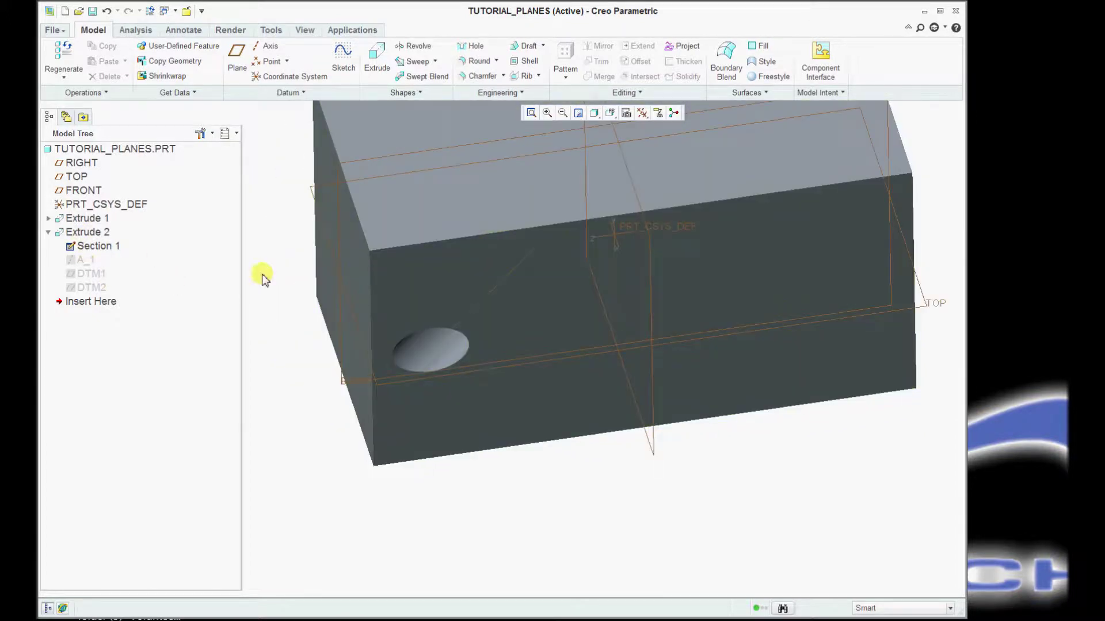
click(85, 233)
right_click(86, 233)
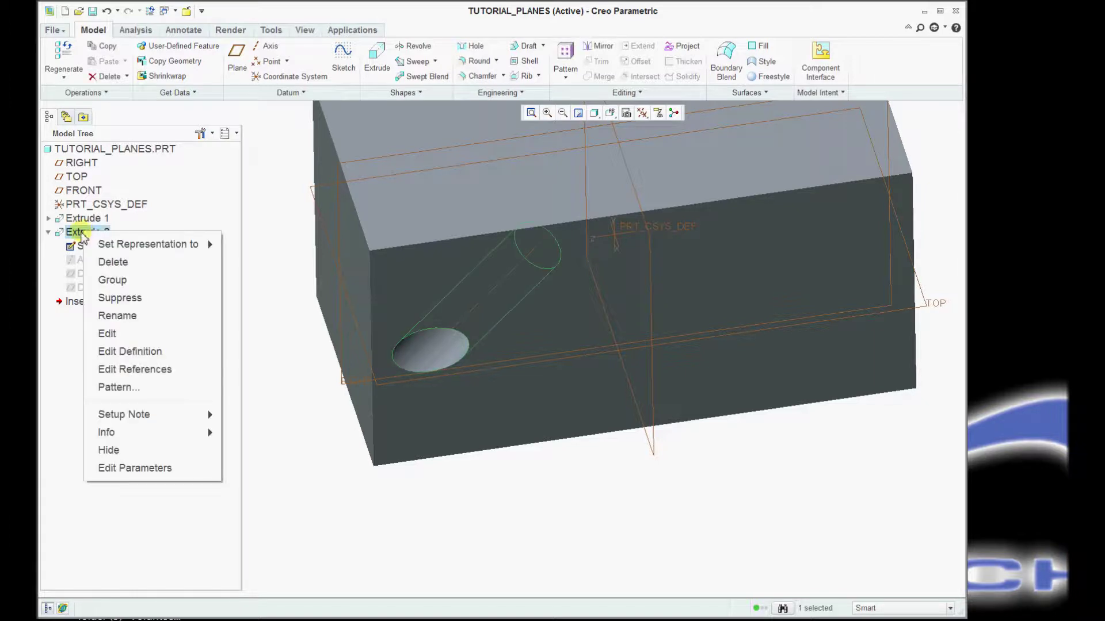
click(106, 263)
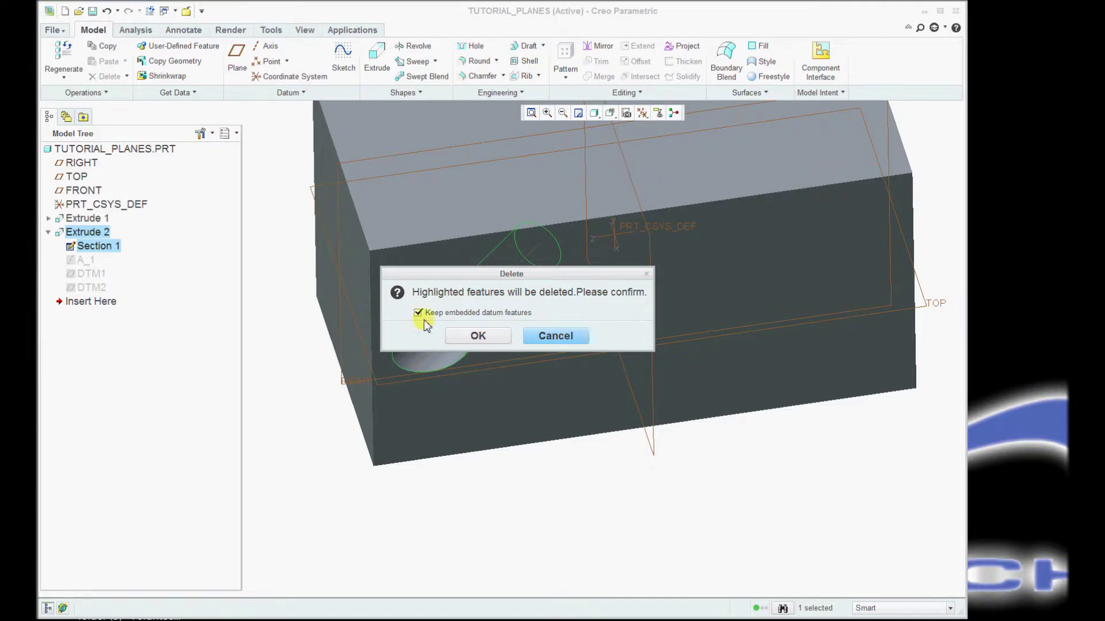
click(478, 337)
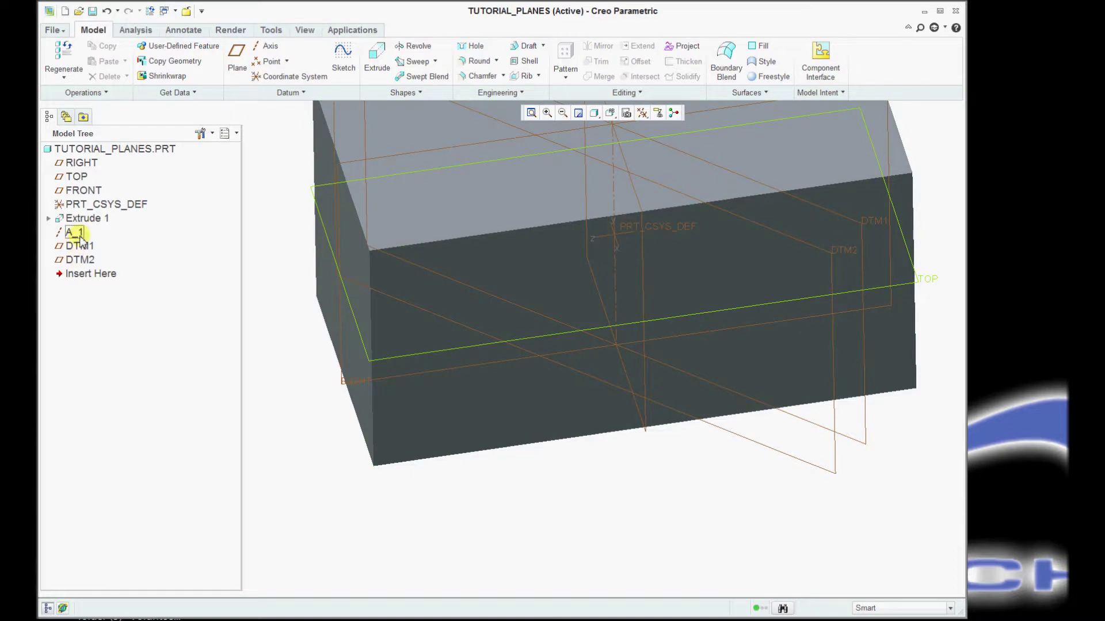
scroll(432, 503, up, 5)
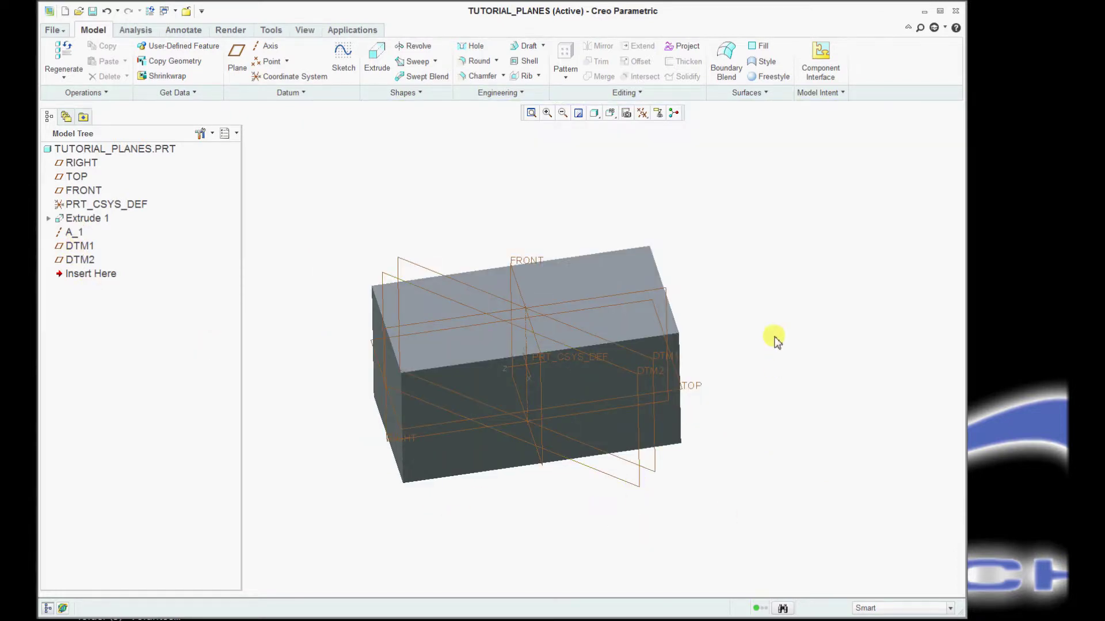
middle_drag(737, 311, 617, 502)
scroll(491, 493, down, 2)
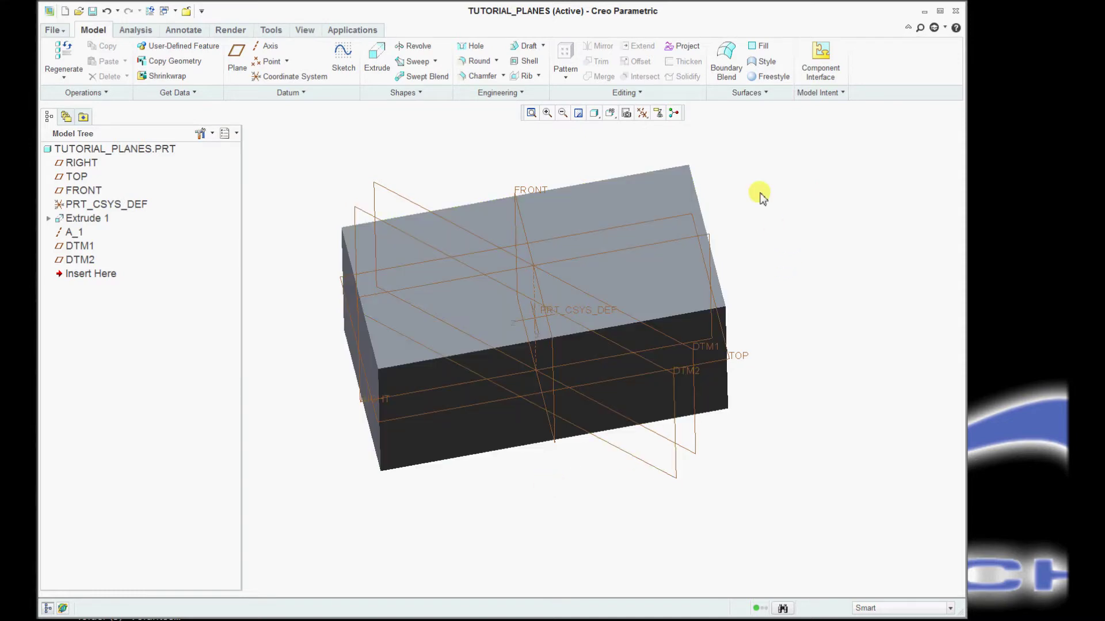
scroll(764, 187, up, 2)
middle_drag(763, 187, 764, 183)
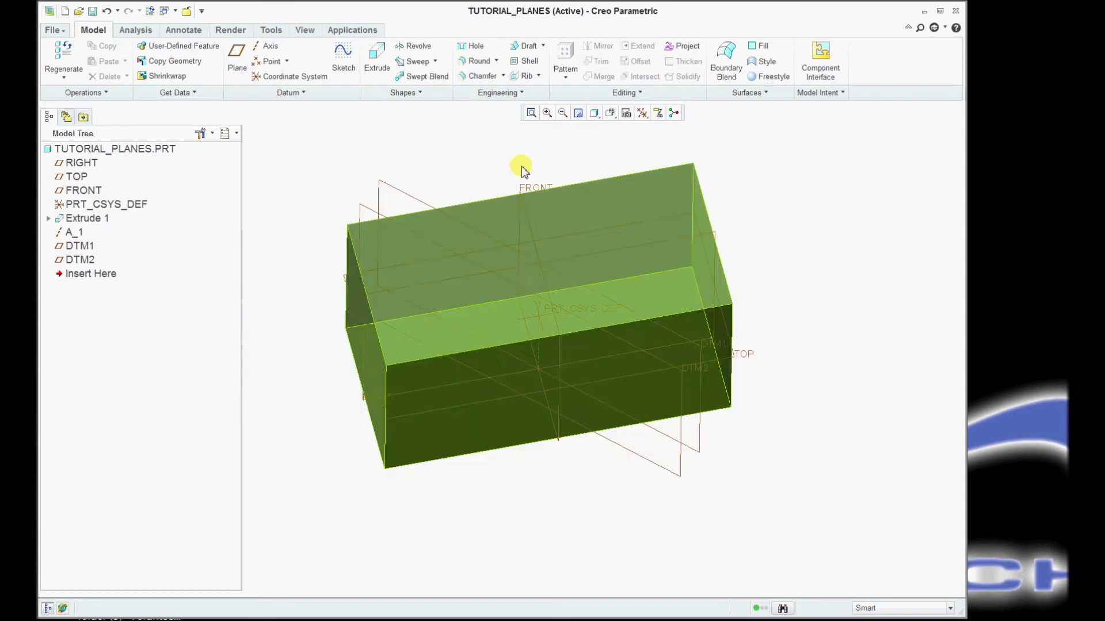
ctrl+middle_drag(520, 165, 455, 155)
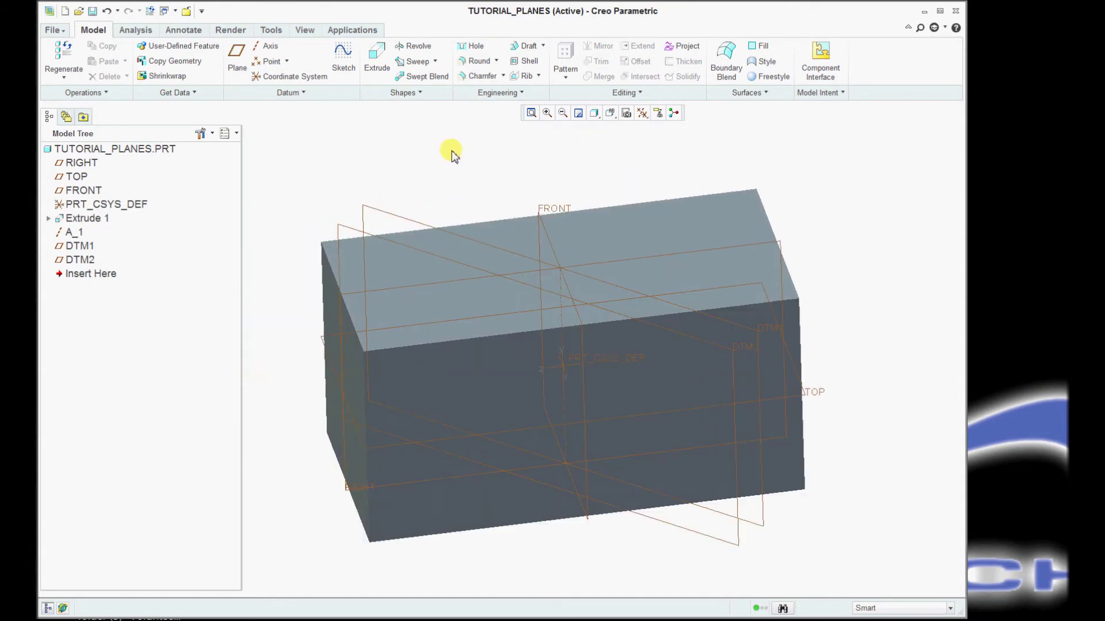